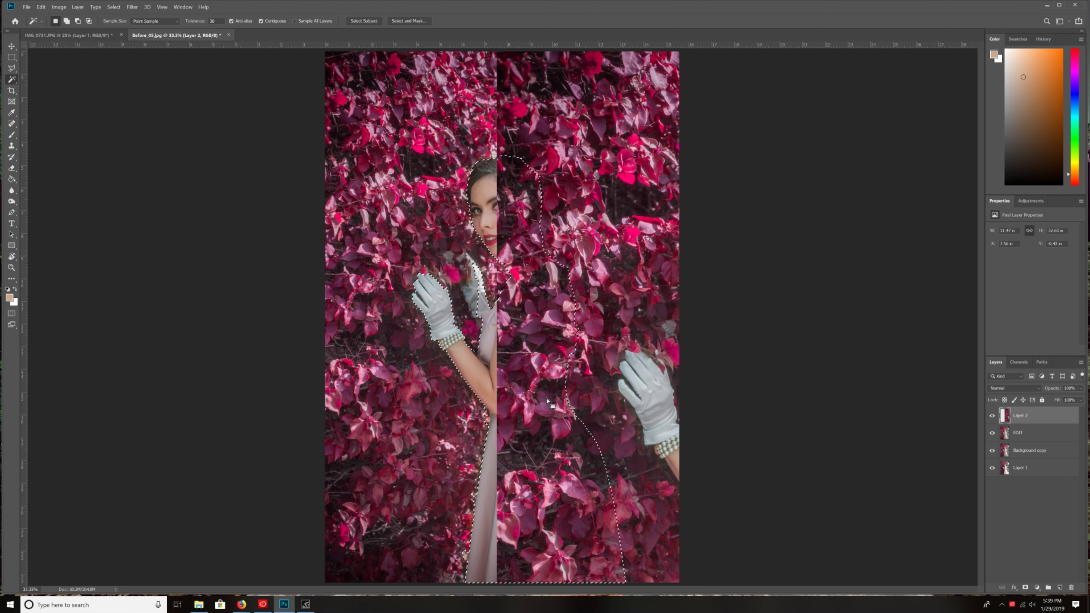
# - Erase the foliage of Layer 2 inside the selection to uncover the woman's face, arm and dress
pyautogui.press('e')
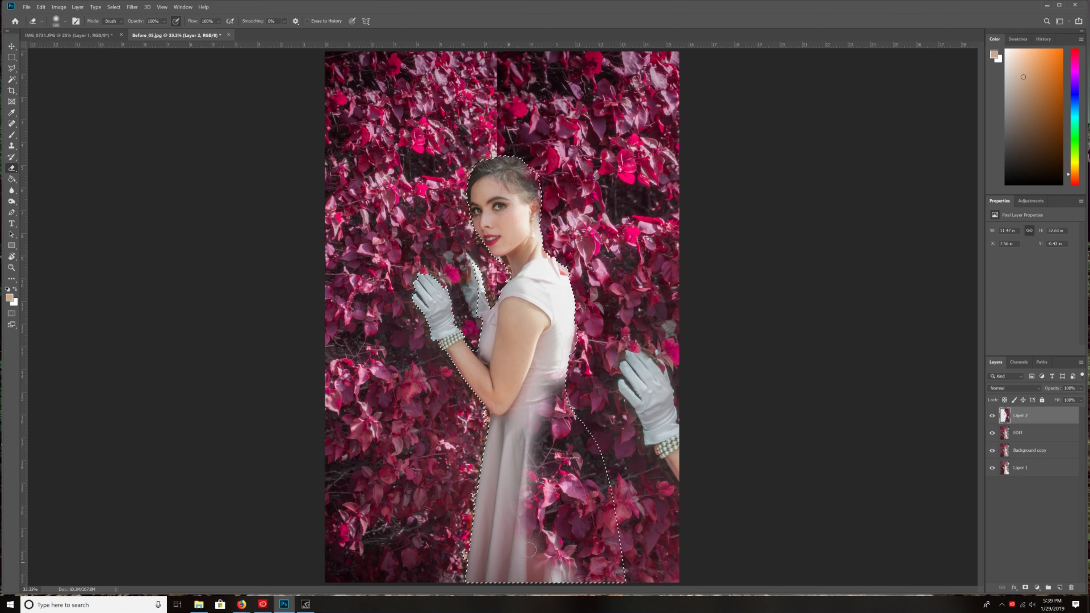
pyautogui.moveTo(520, 442); pyautogui.dragTo(546, 262)
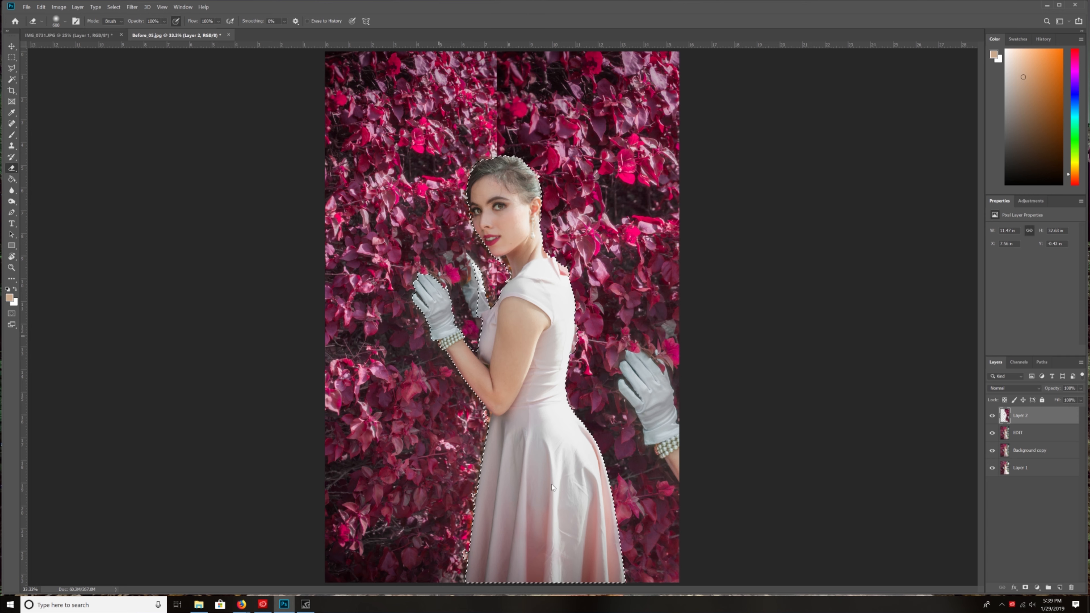
# - Compare the photo with and without Layer 2, and inspect the hair and ribbon in the version without it
pyautogui.click(993, 416)
pyautogui.click(992, 416)
pyautogui.click(992, 416)
pyautogui.click(992, 416)
pyautogui.click(991, 416)
pyautogui.hotkey('ctrl', '1')
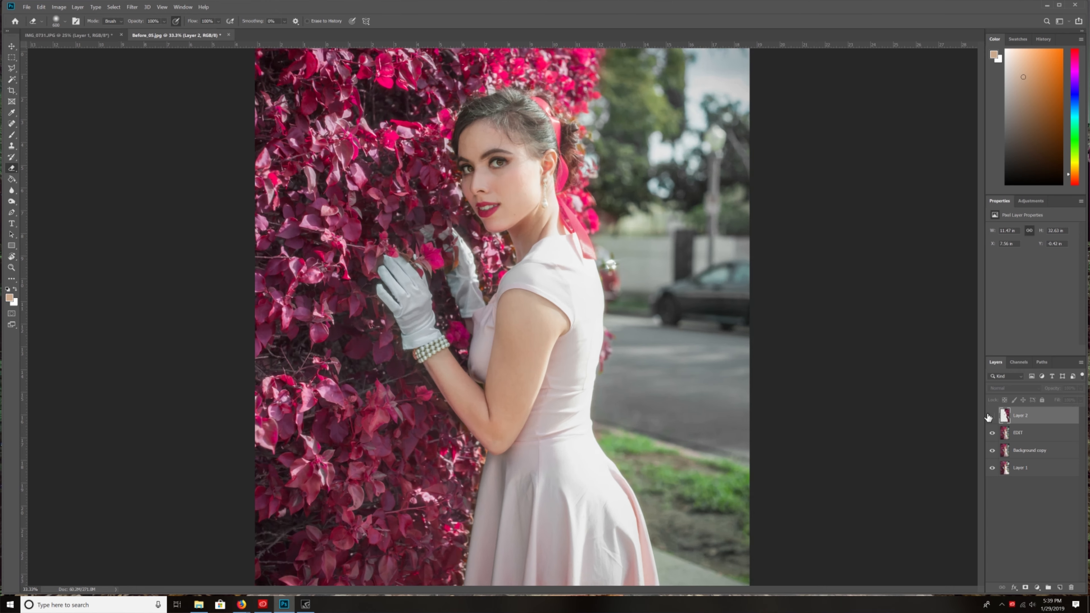
pyautogui.moveTo(815, 300); pyautogui.dragTo(755, 453)
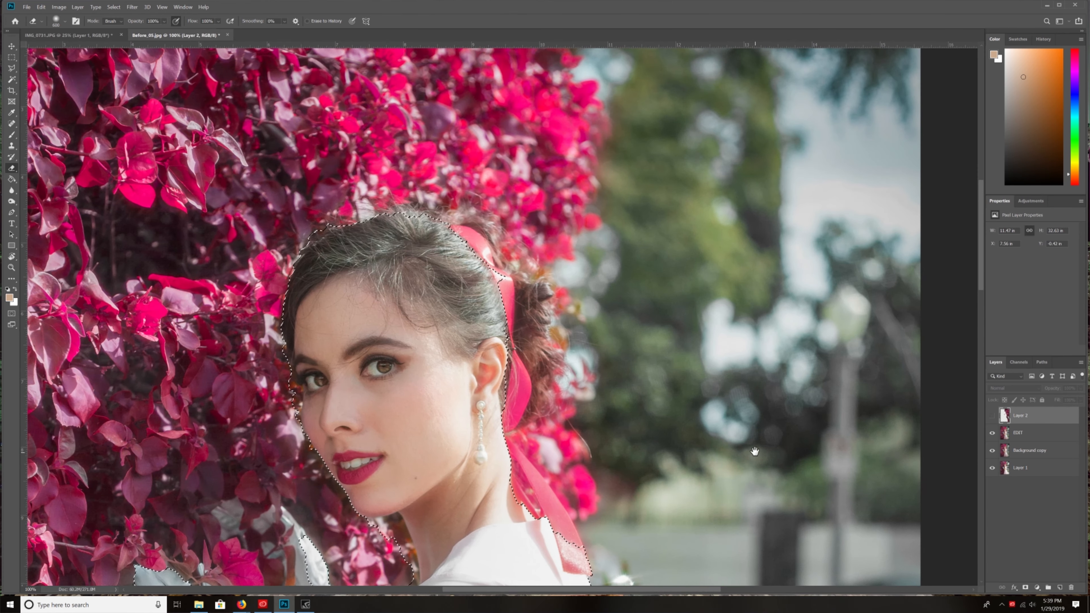
pyautogui.hotkey('ctrl', '+')
pyautogui.moveTo(550, 278); pyautogui.dragTo(561, 310)
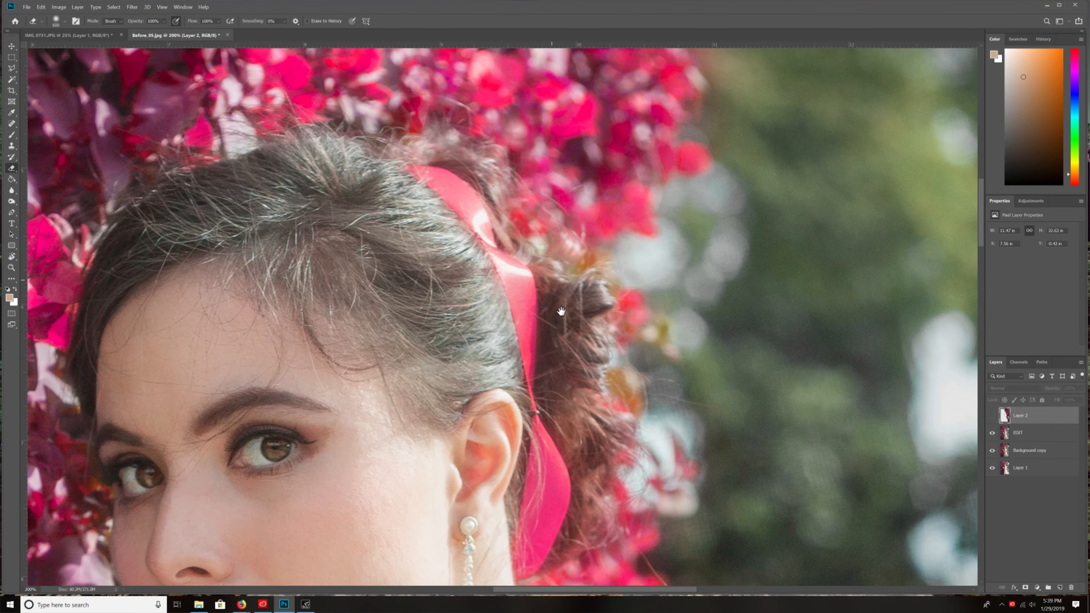
# - Deselect, show Layer 2, lower its opacity to 42%, and reduce the eraser brush size
pyautogui.hotkey('ctrl', 'd')
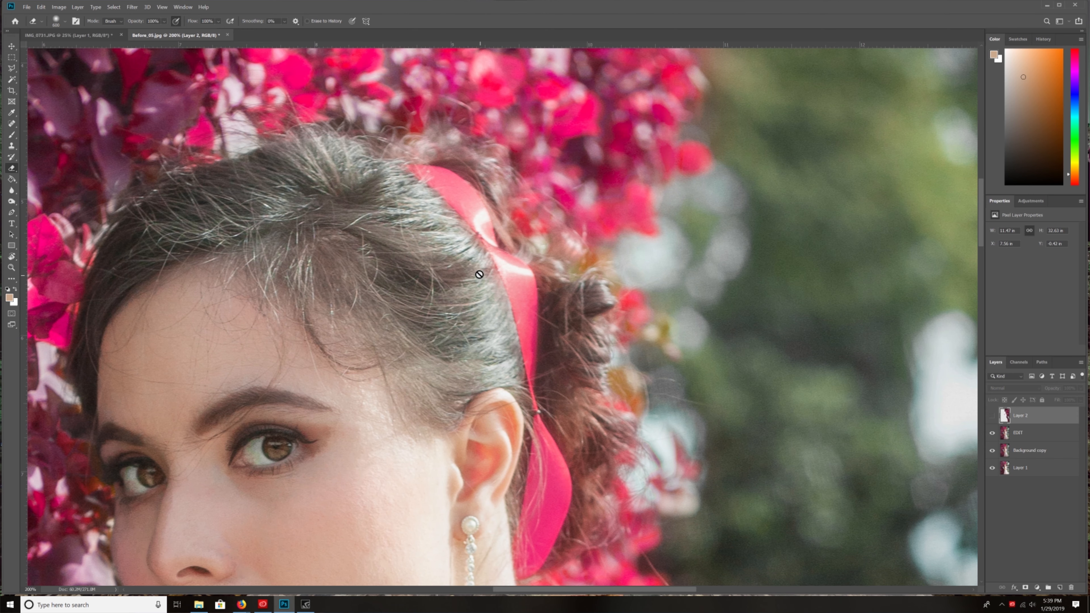
pyautogui.click(992, 416)
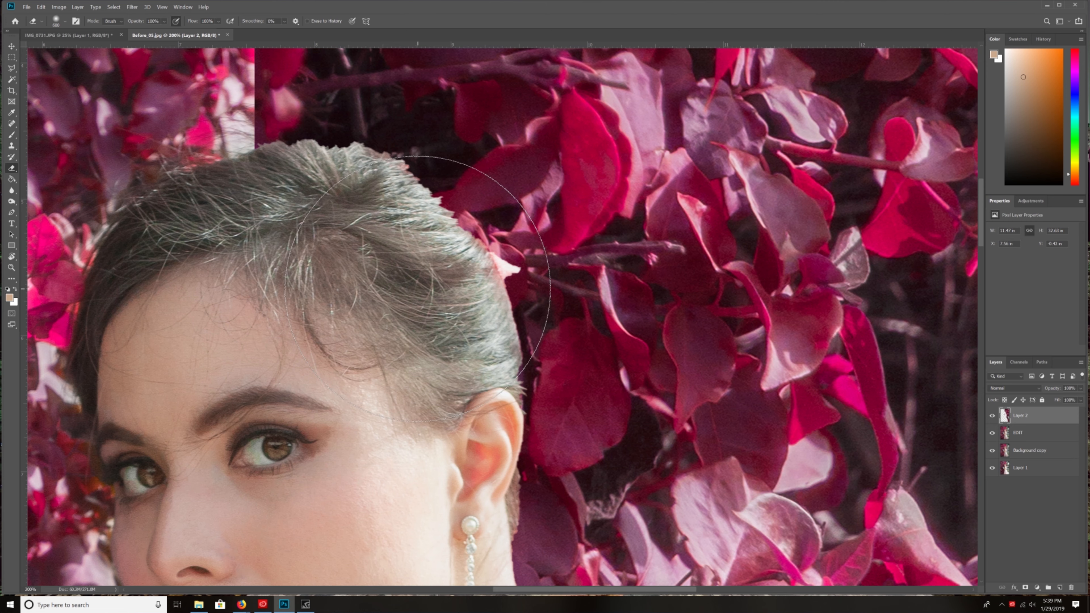
pyautogui.press('[')
pyautogui.press('[')
pyautogui.press('[')
pyautogui.press('[')
pyautogui.click(1081, 389)
pyautogui.click(1059, 398)
pyautogui.press('[')
pyautogui.press('[')
# - Erase Layer 2 over the top of the hair, the bun and the upper part of the pink ribbon
pyautogui.moveTo(307, 179)
pyautogui.mouseDown()
pyautogui.moveTo(317, 192)
pyautogui.moveTo(372, 217)
pyautogui.moveTo(425, 218)
pyautogui.moveTo(439, 188)
pyautogui.mouseUp()
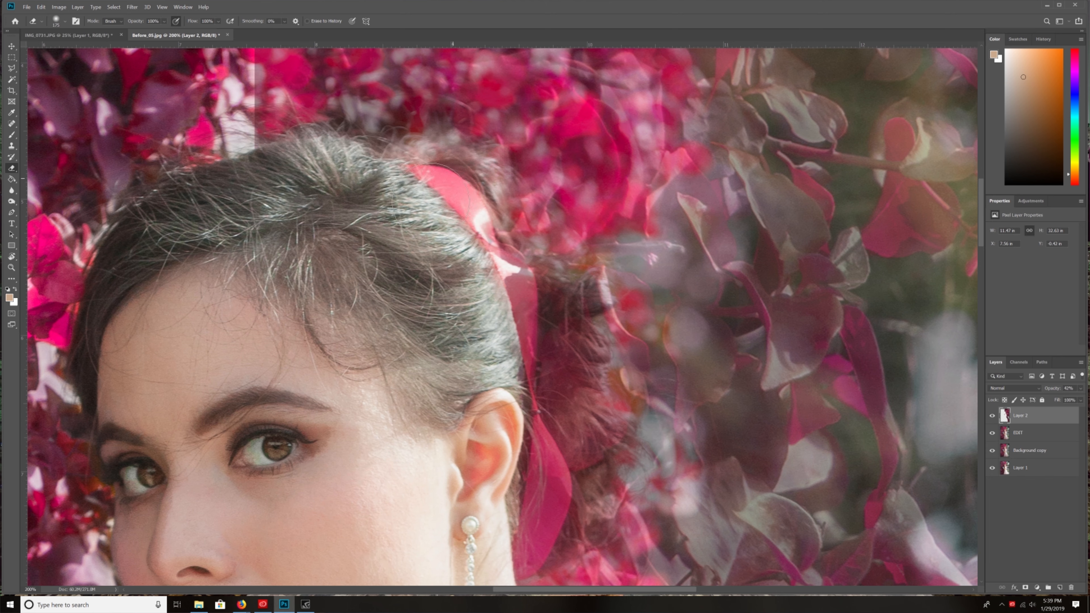
pyautogui.moveTo(515, 267)
pyautogui.mouseDown()
pyautogui.moveTo(537, 352)
pyautogui.moveTo(532, 335)
pyautogui.mouseUp()
pyautogui.moveTo(555, 406)
pyautogui.mouseDown()
pyautogui.moveTo(565, 357)
pyautogui.moveTo(526, 215)
pyautogui.mouseUp()
pyautogui.moveTo(513, 319)
pyautogui.mouseDown()
pyautogui.moveTo(482, 418)
pyautogui.moveTo(521, 280)
pyautogui.mouseUp()
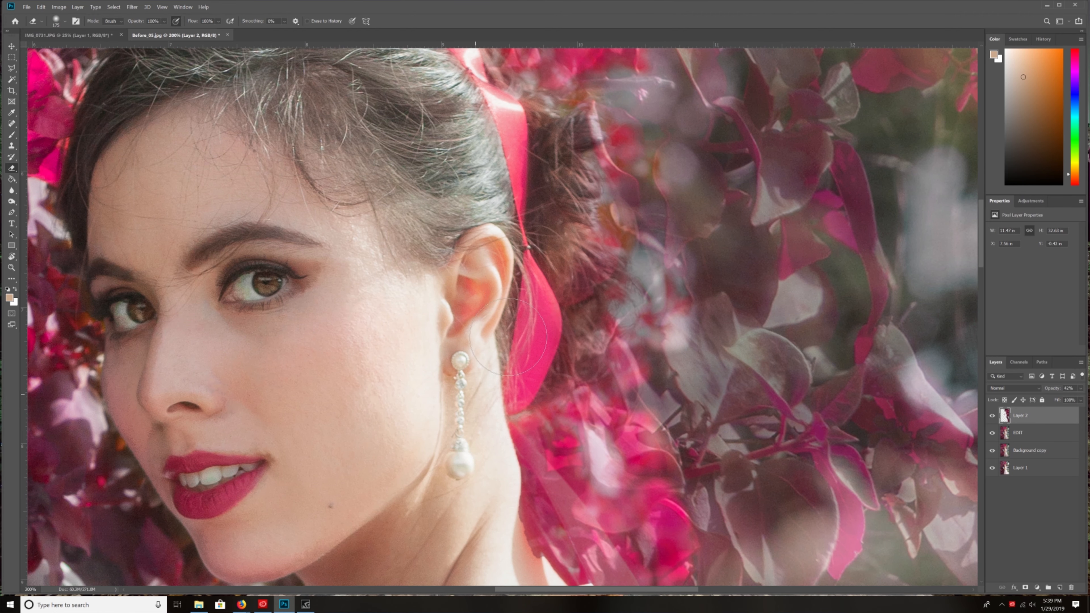
pyautogui.moveTo(484, 424); pyautogui.dragTo(488, 296)
# - Erase Layer 2 over the ribbon's hanging end on the shoulder with a smaller brush
pyautogui.moveTo(501, 413)
pyautogui.mouseDown()
pyautogui.moveTo(579, 455)
pyautogui.moveTo(498, 325)
pyautogui.moveTo(493, 352)
pyautogui.moveTo(568, 430)
pyautogui.moveTo(541, 233)
pyautogui.moveTo(482, 192)
pyautogui.moveTo(475, 141)
pyautogui.mouseUp()
pyautogui.press('[')
pyautogui.press('[')
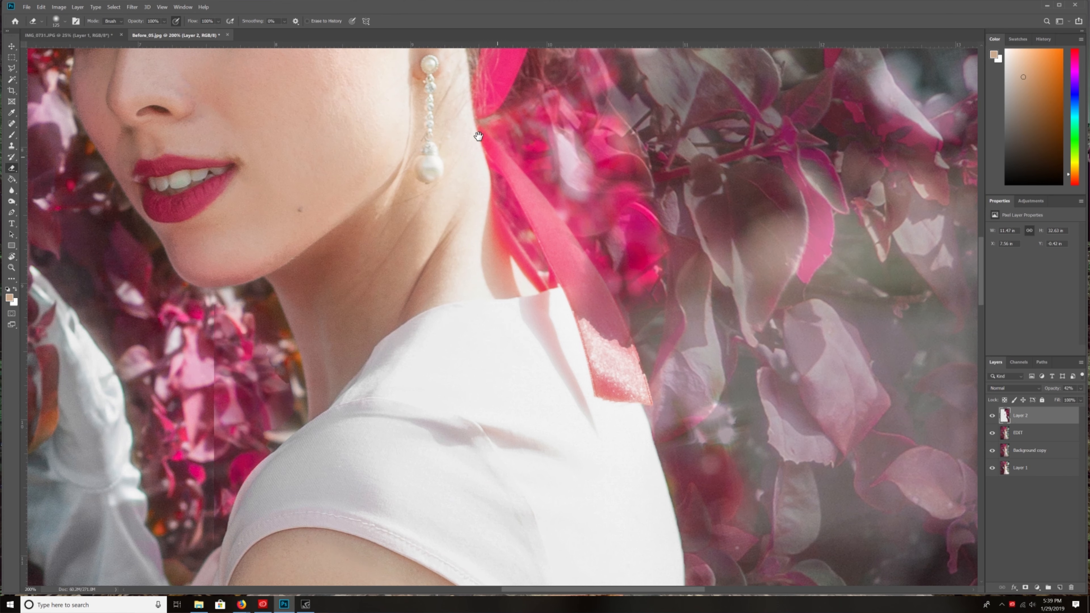
pyautogui.moveTo(579, 343)
pyautogui.mouseDown()
pyautogui.moveTo(586, 289)
pyautogui.moveTo(547, 268)
pyautogui.mouseUp()
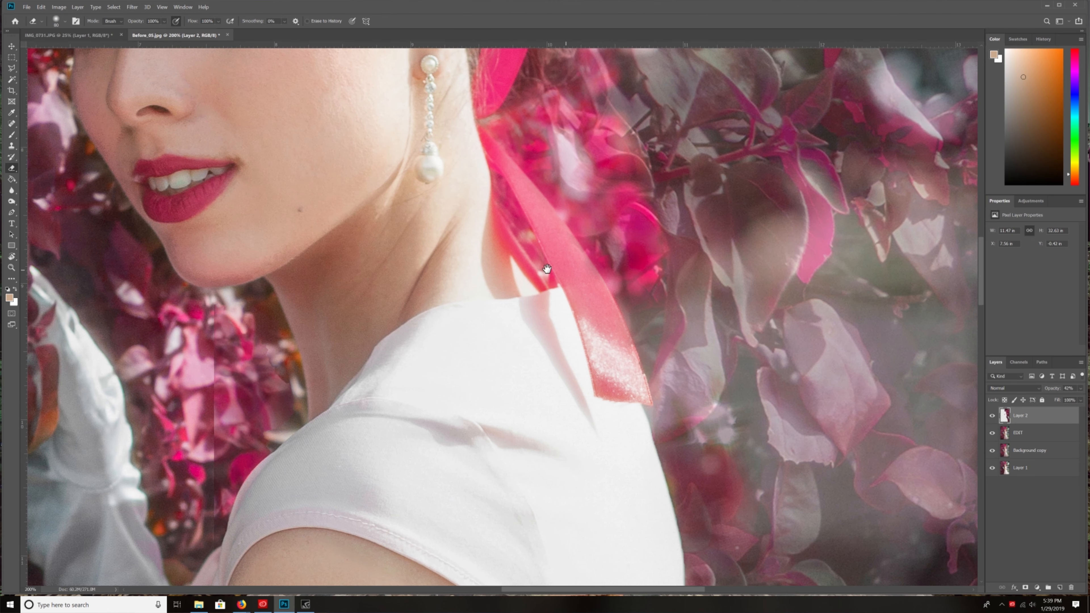
pyautogui.hotkey('ctrl', 'z')
pyautogui.moveTo(574, 328)
pyautogui.mouseDown()
pyautogui.moveTo(553, 286)
pyautogui.moveTo(586, 330)
pyautogui.moveTo(550, 252)
pyautogui.mouseUp()
# - Set the opacity of Layer 2 back to 100%
pyautogui.moveTo(469, 189); pyautogui.dragTo(493, 361)
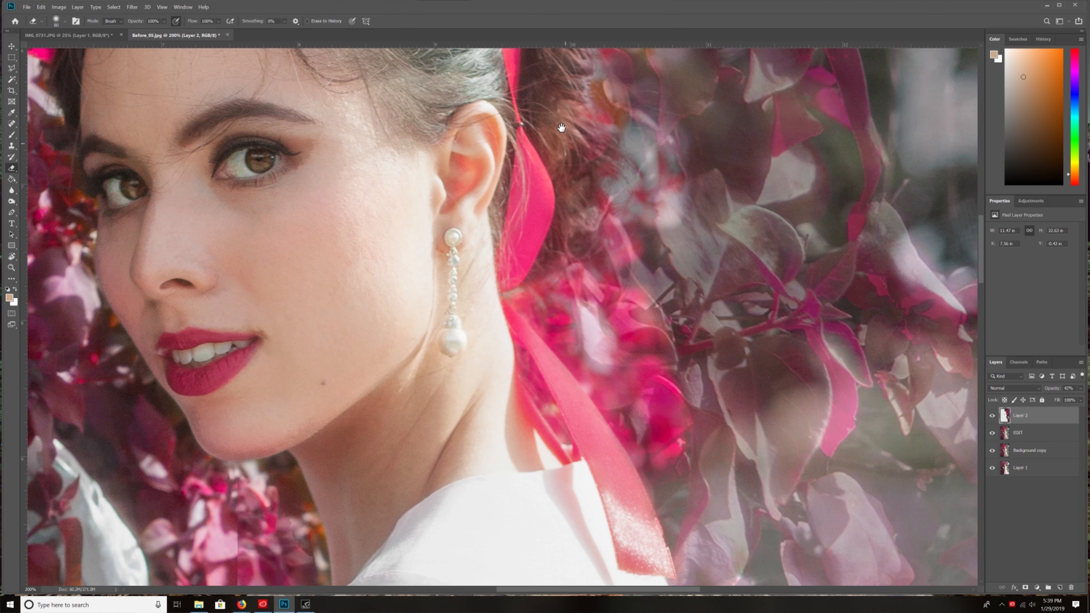
pyautogui.moveTo(570, 88); pyautogui.dragTo(577, 196)
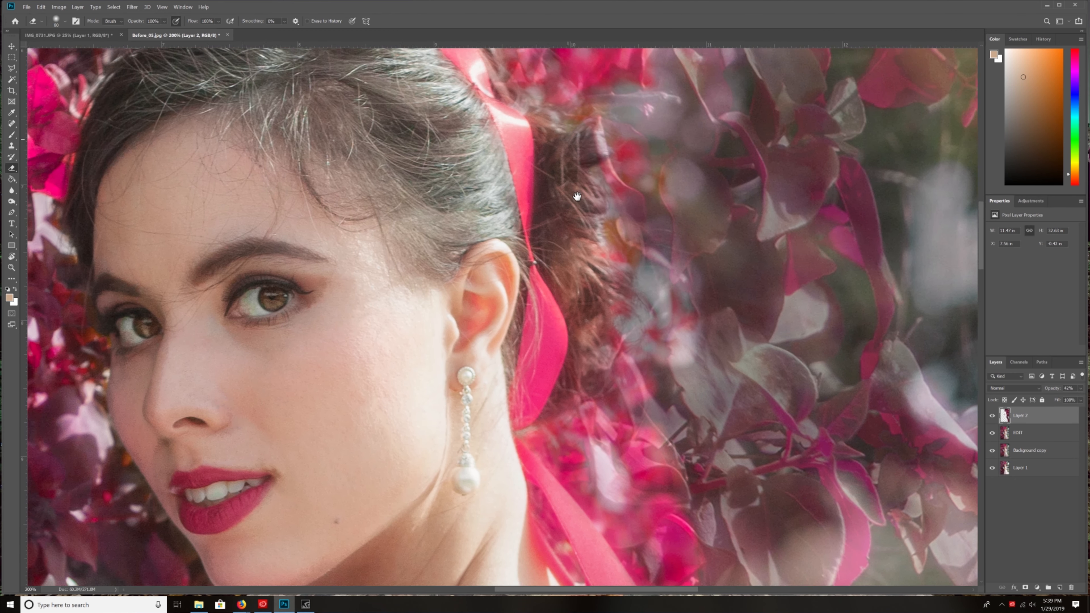
pyautogui.moveTo(424, 71); pyautogui.dragTo(519, 158)
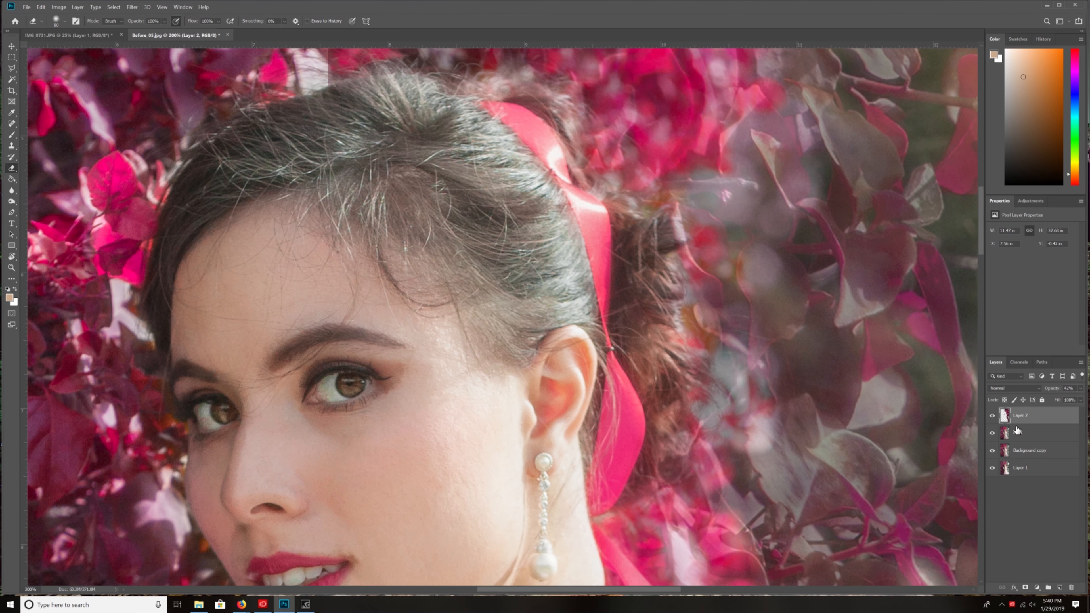
pyautogui.click(1082, 389)
pyautogui.hotkey('ctrl', '-')
pyautogui.hotkey('ctrl', '-')
pyautogui.hotkey('ctrl', '-')
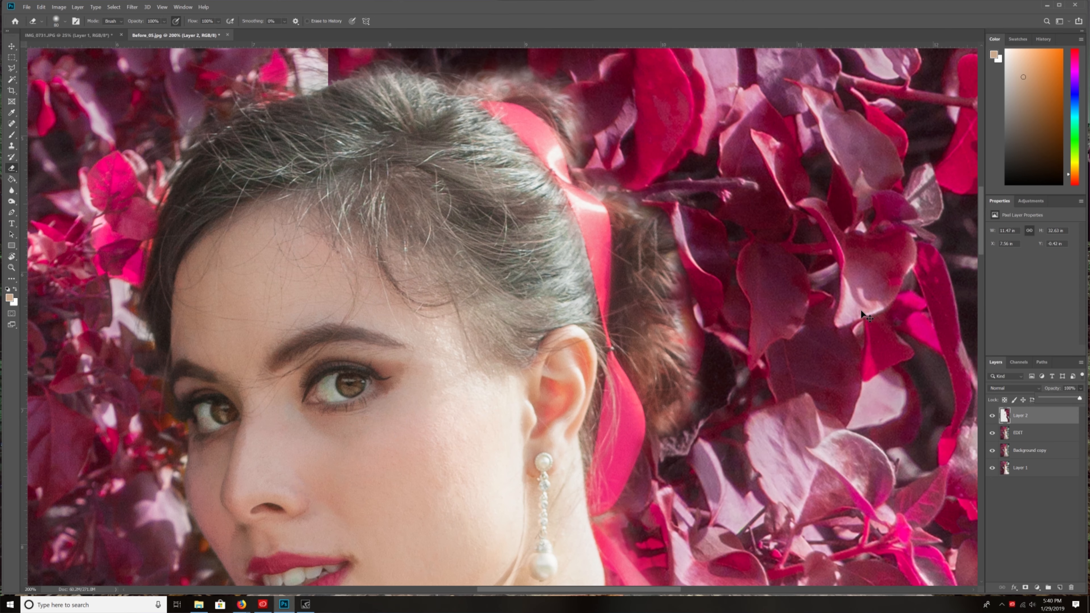
pyautogui.hotkey('ctrl', '-')
pyautogui.hotkey('ctrl', '-')
# - Clone foliage over the vertical seam above the woman's head with the Clone Stamp
pyautogui.hotkey('ctrl', '+')
pyautogui.hotkey('ctrl', '+')
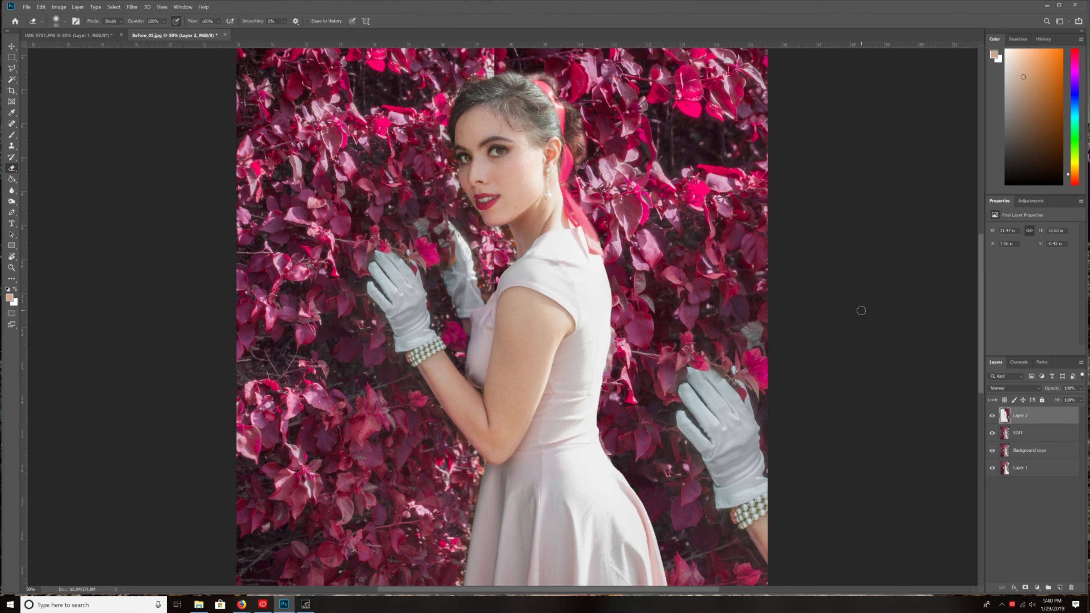
pyautogui.moveTo(623, 197); pyautogui.dragTo(594, 392)
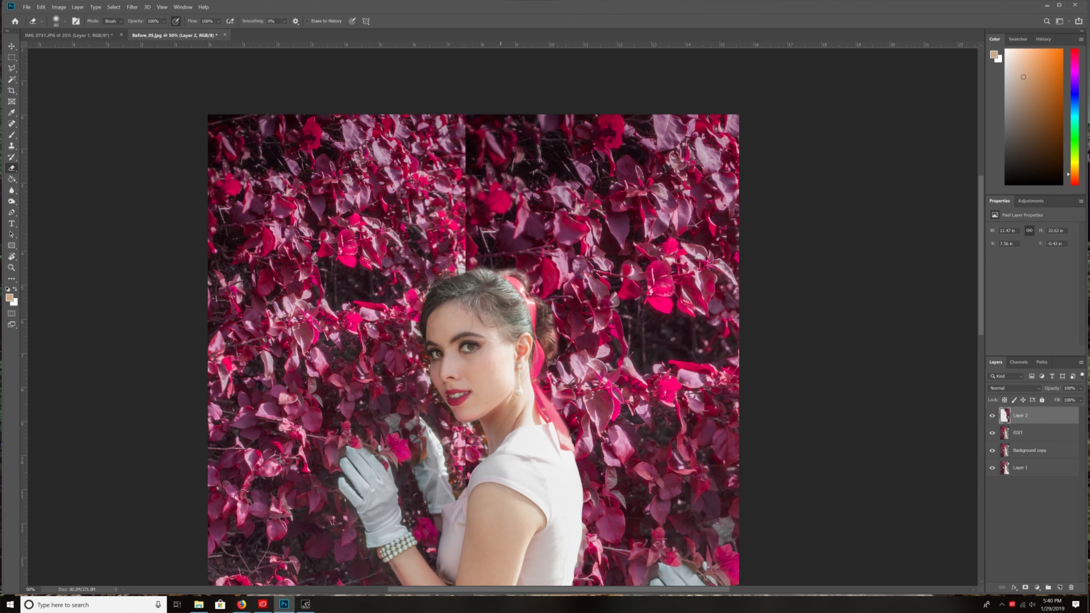
pyautogui.moveTo(652, 425); pyautogui.dragTo(650, 449)
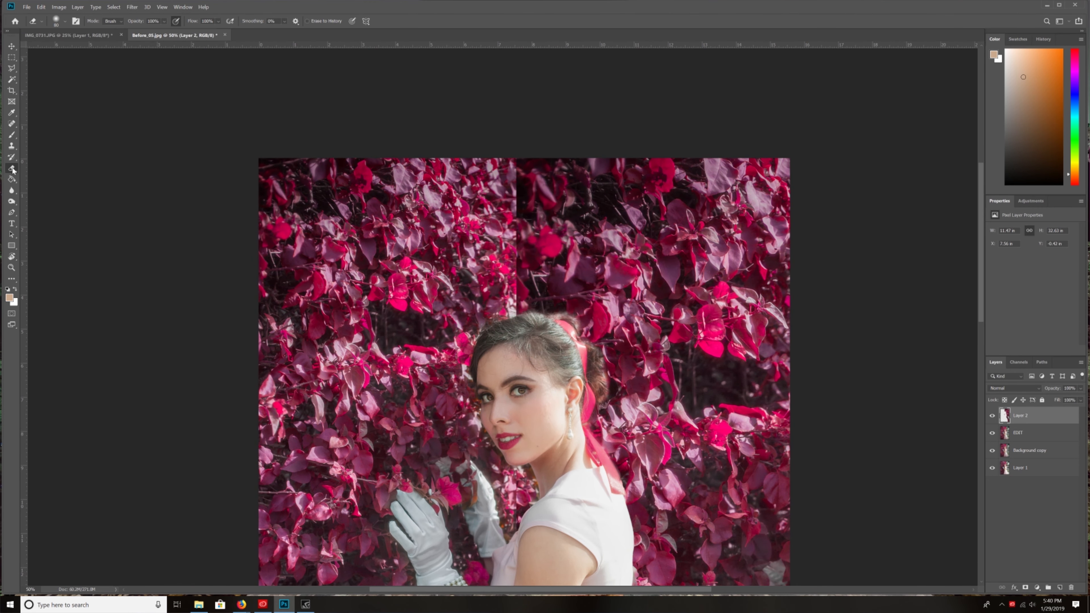
pyautogui.click(13, 124)
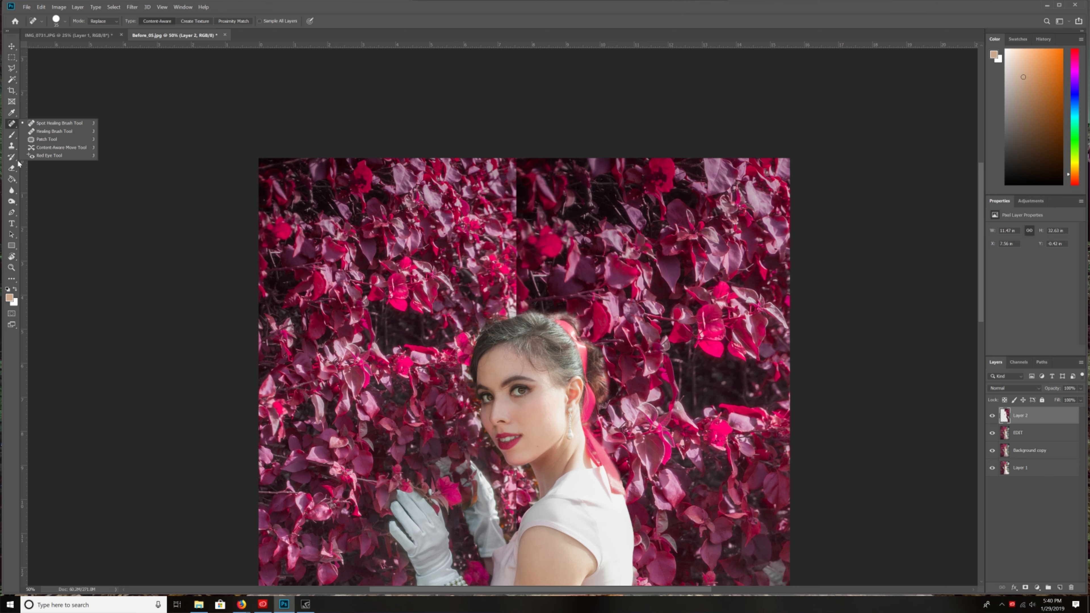
pyautogui.click(12, 146)
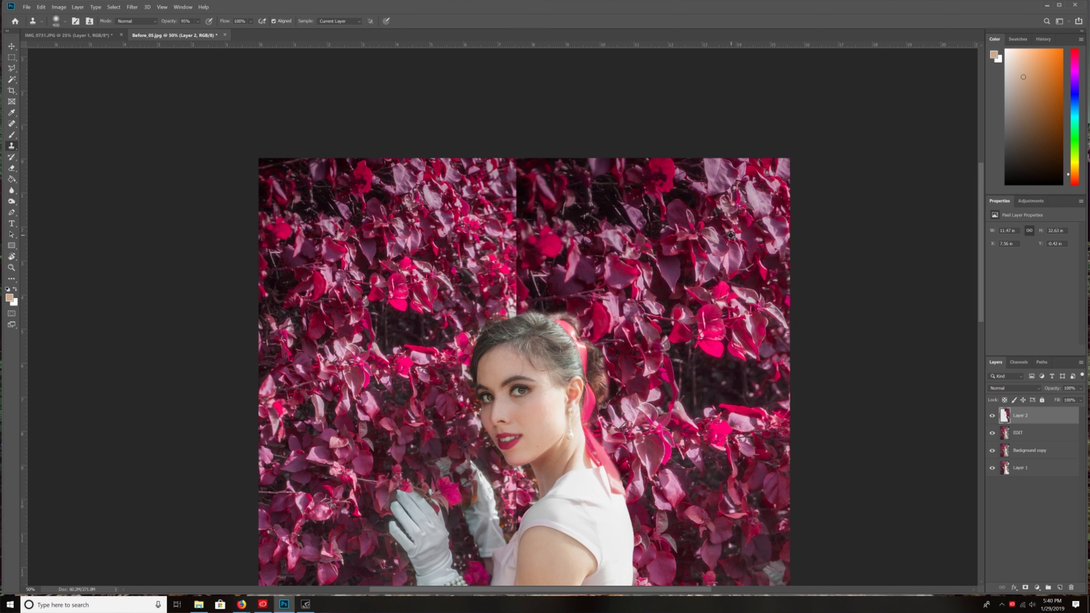
pyautogui.moveTo(536, 194)
pyautogui.mouseDown()
pyautogui.moveTo(517, 204)
pyautogui.moveTo(520, 178)
pyautogui.moveTo(504, 164)
pyautogui.mouseUp()
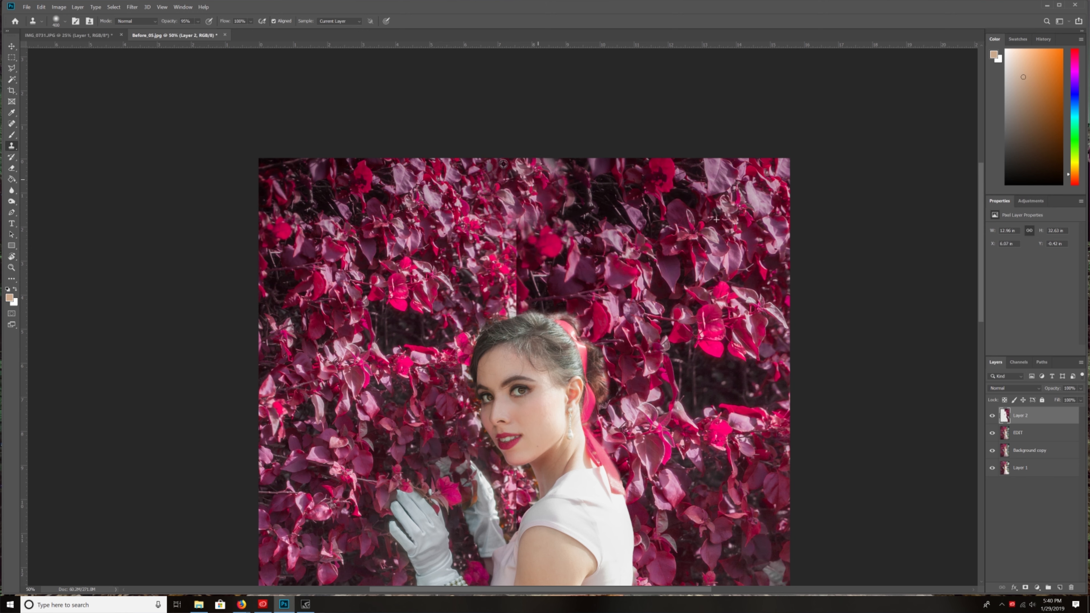
pyautogui.moveTo(544, 223)
pyautogui.mouseDown()
pyautogui.moveTo(525, 237)
pyautogui.moveTo(519, 220)
pyautogui.moveTo(559, 210)
pyautogui.mouseUp()
pyautogui.moveTo(499, 234); pyautogui.dragTo(514, 301)
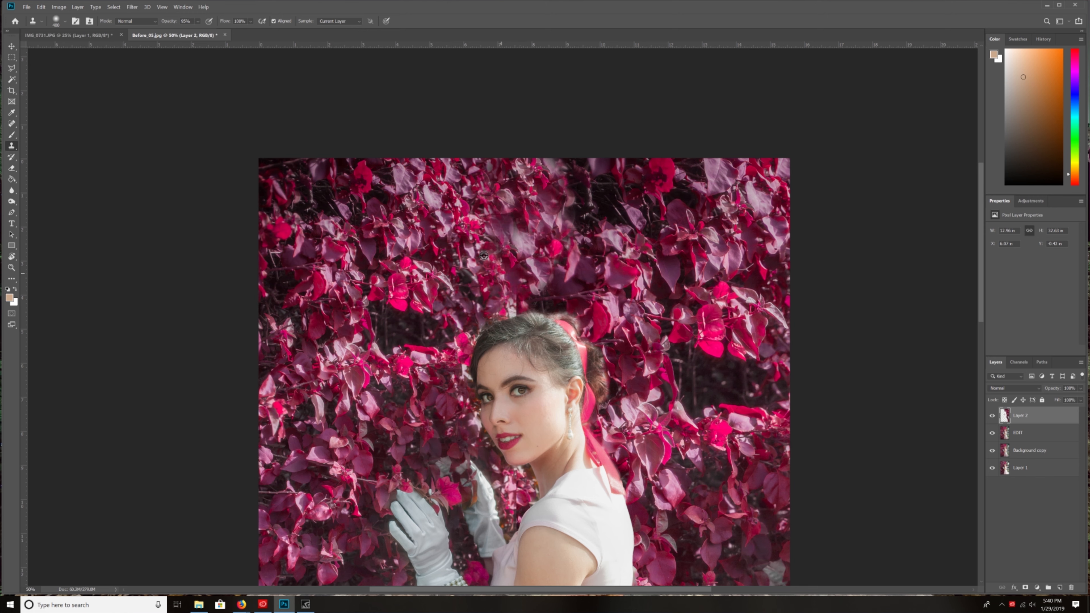
# - Refine the cloned foliage above the head with a smaller Clone Stamp, sampling leaves from other parts of the hedge
pyautogui.moveTo(533, 293)
pyautogui.mouseDown()
pyautogui.moveTo(502, 304)
pyautogui.moveTo(516, 285)
pyautogui.moveTo(507, 240)
pyautogui.moveTo(546, 227)
pyautogui.moveTo(518, 221)
pyautogui.moveTo(508, 172)
pyautogui.mouseUp()
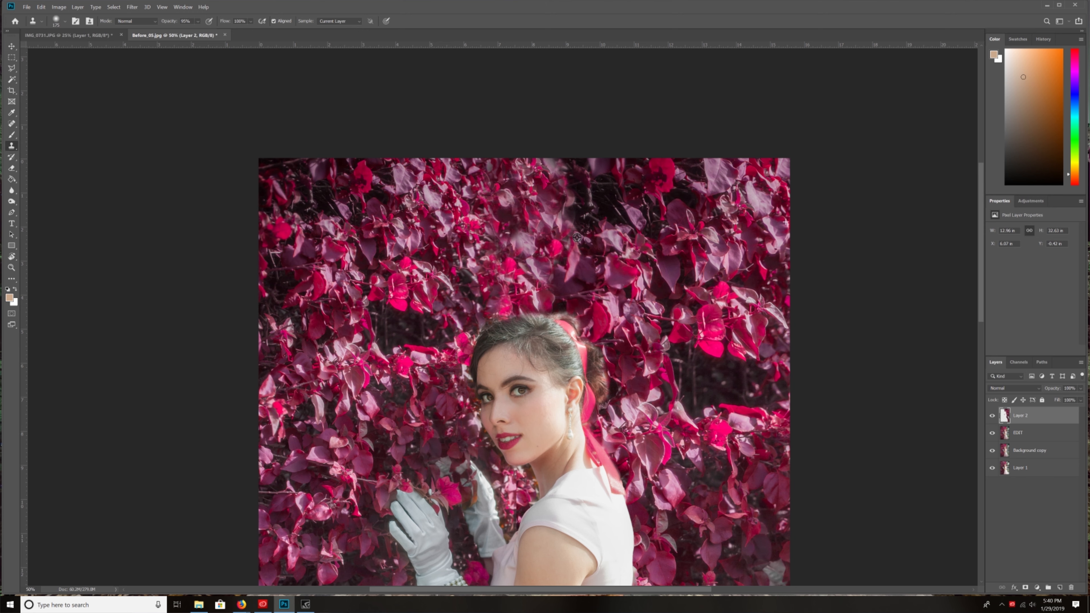
pyautogui.keyDown('alt'); pyautogui.click(761, 314); pyautogui.keyUp('alt')
pyautogui.moveTo(523, 249); pyautogui.dragTo(503, 228)
pyautogui.click(477, 193)
pyautogui.keyDown('alt'); pyautogui.click(744, 273); pyautogui.keyUp('alt')
pyautogui.click(555, 217)
pyautogui.keyDown('alt'); pyautogui.click(726, 326); pyautogui.keyUp('alt')
pyautogui.moveTo(571, 182)
pyautogui.mouseDown()
pyautogui.moveTo(557, 153)
pyautogui.moveTo(547, 160)
pyautogui.mouseUp()
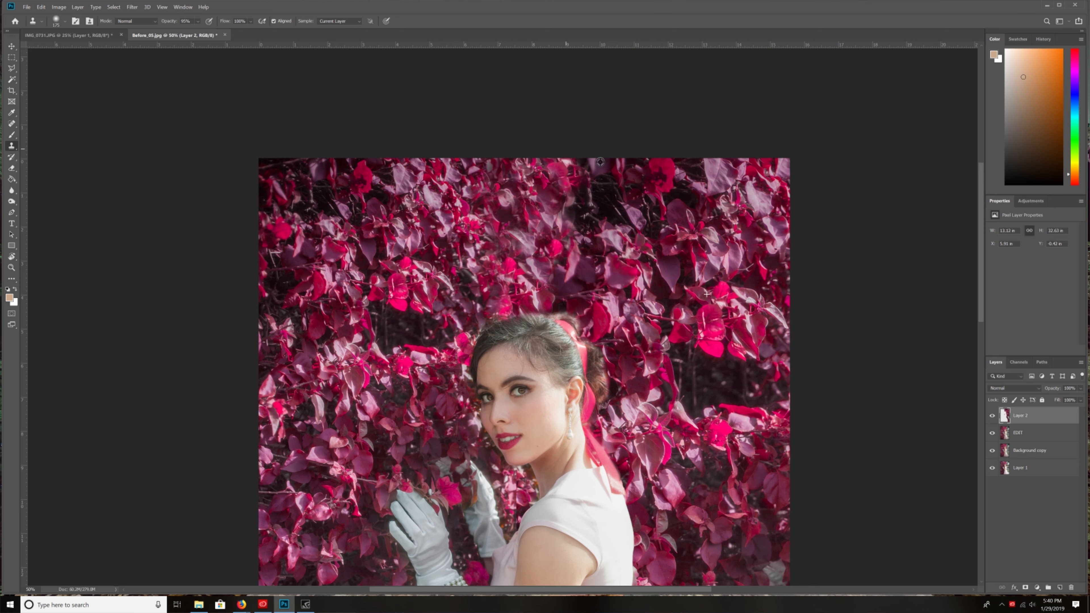
pyautogui.click(569, 229)
pyautogui.keyDown('alt'); pyautogui.click(729, 324); pyautogui.keyUp('alt')
pyautogui.moveTo(576, 219); pyautogui.dragTo(579, 210)
pyautogui.hotkey('ctrl', '-')
pyautogui.hotkey('ctrl', '-')
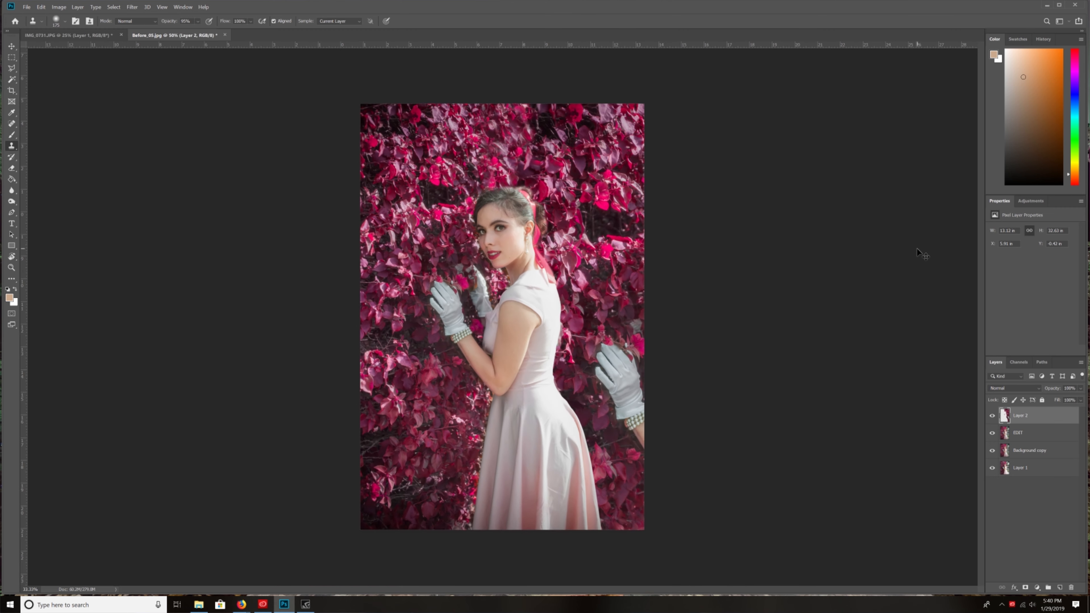
# - Clone foliage over the duplicate gloved hand at the photo's right edge with a larger brush
pyautogui.hotkey('ctrl', '+')
pyautogui.hotkey('ctrl', '+')
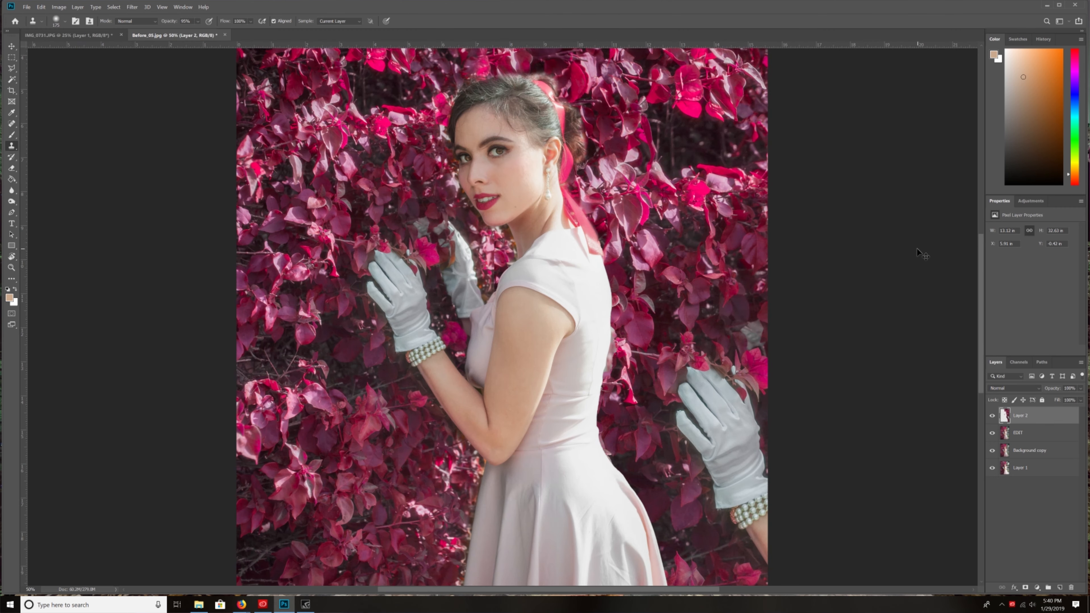
pyautogui.moveTo(649, 209); pyautogui.dragTo(507, 337)
pyautogui.press(']')
pyautogui.press(']')
pyautogui.press(']')
pyautogui.press(']')
pyautogui.press(']')
pyautogui.keyDown('alt'); pyautogui.click(537, 125); pyautogui.keyUp('alt')
pyautogui.moveTo(587, 409); pyautogui.dragTo(543, 150)
pyautogui.moveTo(477, 223)
pyautogui.mouseDown()
pyautogui.moveTo(494, 249)
pyautogui.moveTo(543, 262)
pyautogui.moveTo(511, 255)
pyautogui.moveTo(498, 292)
pyautogui.moveTo(529, 303)
pyautogui.moveTo(539, 372)
pyautogui.mouseUp()
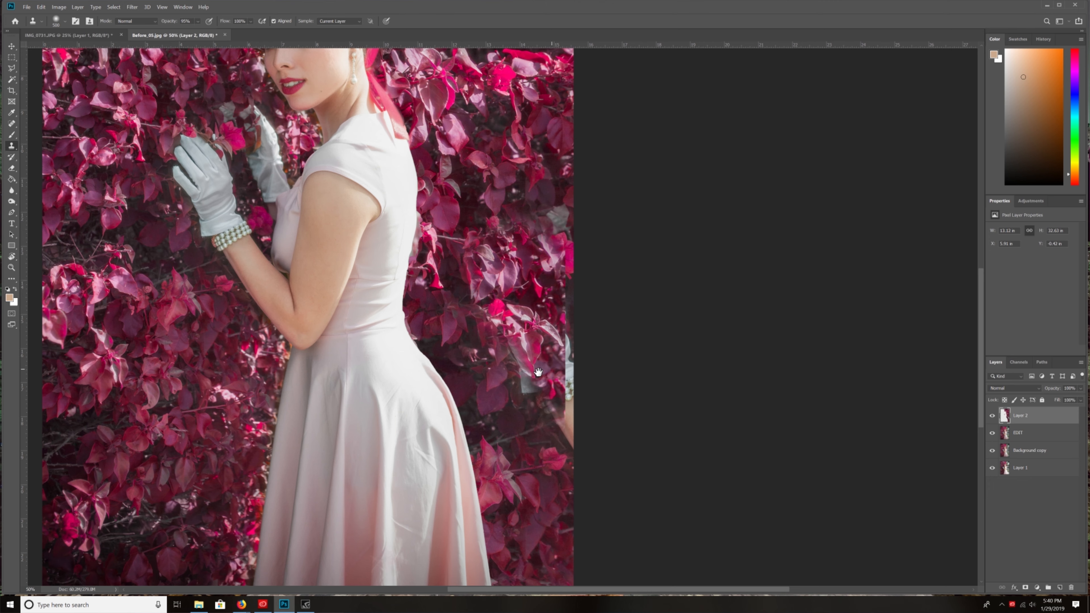
pyautogui.moveTo(524, 180); pyautogui.dragTo(490, 227)
# - Clone leaves over the remaining traces of the duplicate glove, bracelet and arm along the photo's right edge
pyautogui.press('p')
pyautogui.press('s')
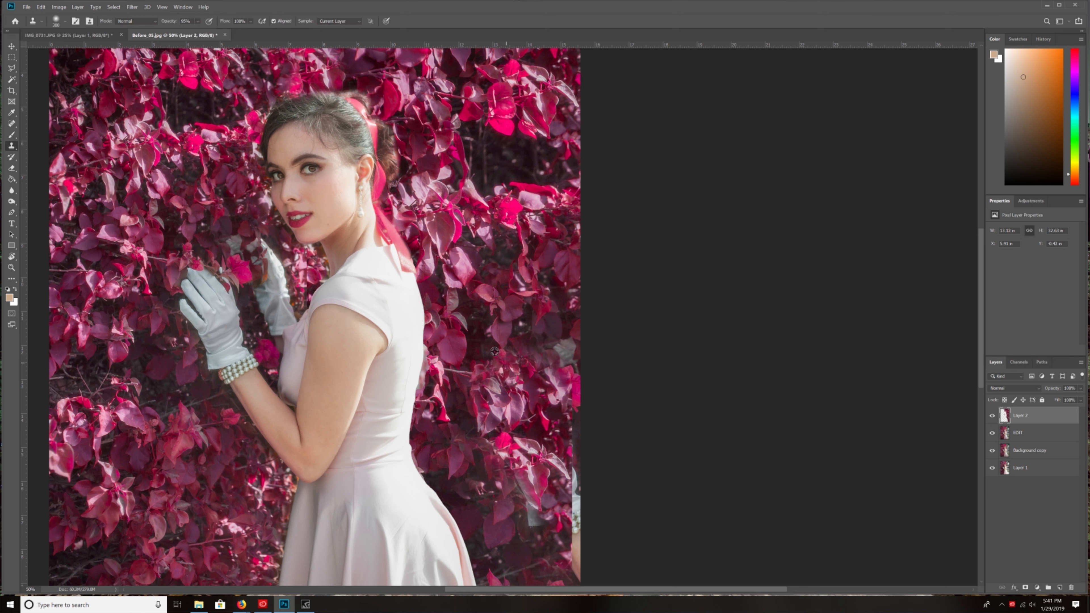
pyautogui.moveTo(486, 292); pyautogui.dragTo(453, 195)
pyautogui.keyDown('alt'); pyautogui.click(465, 209); pyautogui.keyUp('alt')
pyautogui.moveTo(489, 370); pyautogui.dragTo(502, 406)
pyautogui.moveTo(507, 320); pyautogui.dragTo(541, 431)
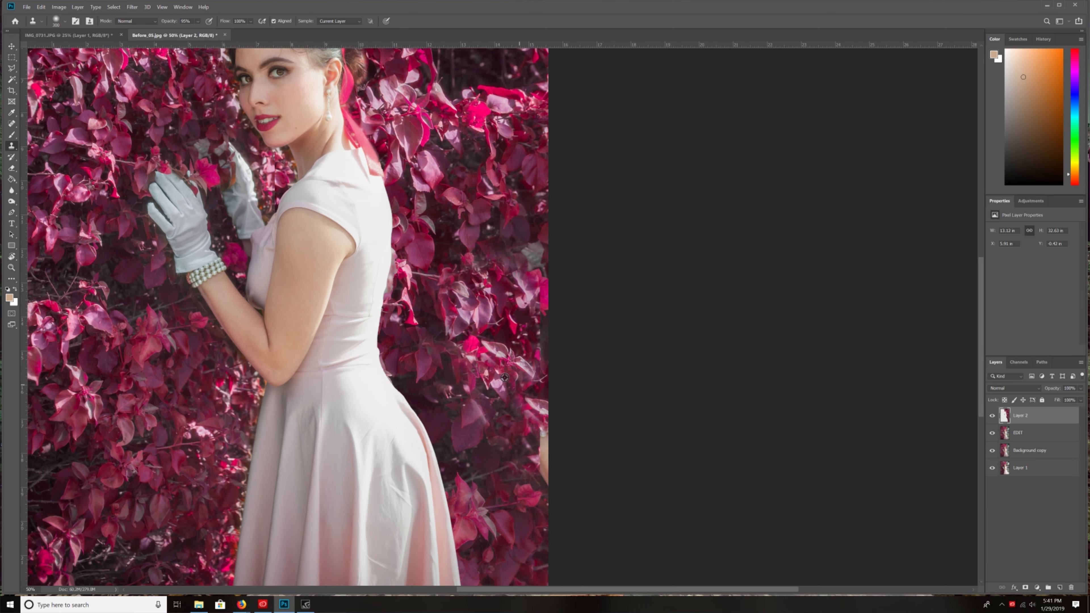
pyautogui.moveTo(505, 378)
pyautogui.mouseDown()
pyautogui.moveTo(528, 396)
pyautogui.moveTo(541, 474)
pyautogui.mouseUp()
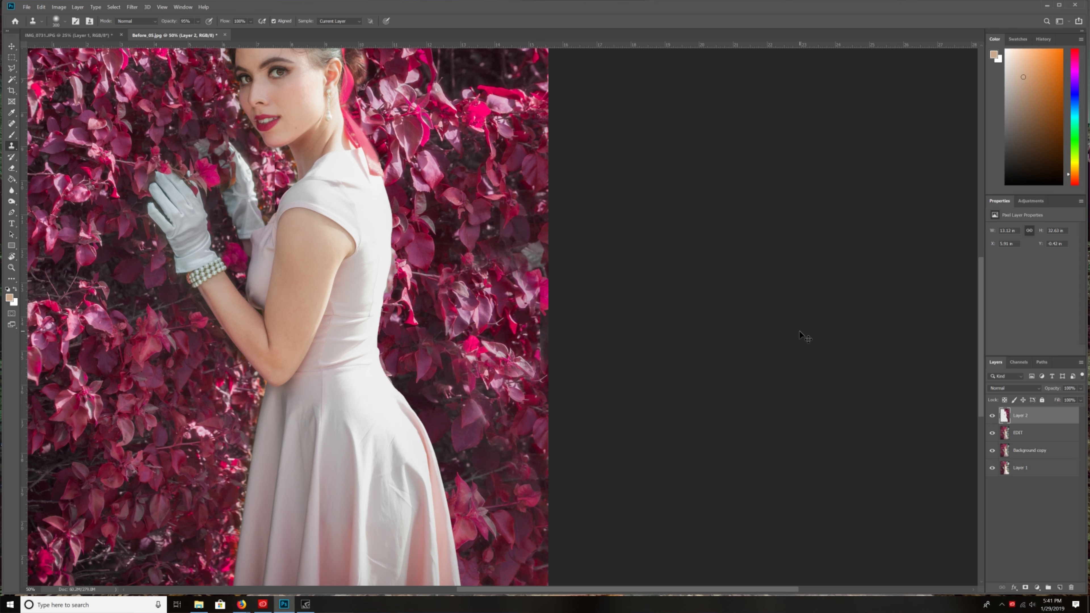
# - Touch up the foliage near the photo's right edge with the Clone Stamp, and undo the trial stroke above the head
pyautogui.hotkey('ctrl', '-')
pyautogui.hotkey('ctrl', '-')
pyautogui.hotkey('ctrl', '+')
pyautogui.hotkey('alt', 'space')
pyautogui.click(730, 140)
pyautogui.moveTo(671, 340)
pyautogui.mouseDown()
pyautogui.moveTo(663, 317)
pyautogui.moveTo(677, 327)
pyautogui.moveTo(659, 304)
pyautogui.moveTo(702, 313)
pyautogui.mouseUp()
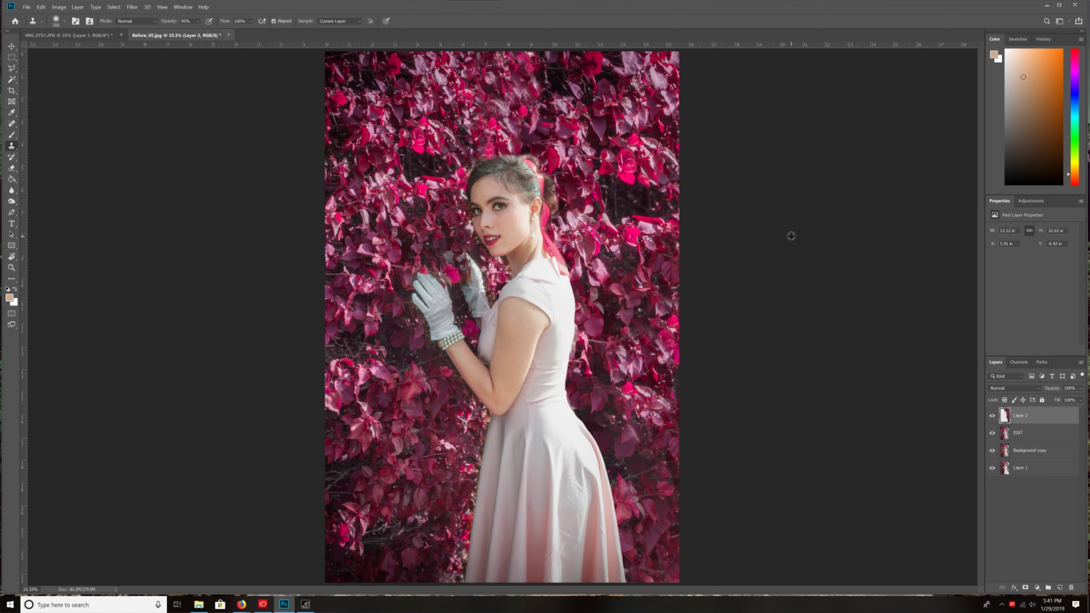
pyautogui.moveTo(576, 118)
pyautogui.mouseDown()
pyautogui.moveTo(555, 112)
pyautogui.moveTo(528, 125)
pyautogui.moveTo(543, 118)
pyautogui.mouseUp()
pyautogui.hotkey('ctrl', 'z')
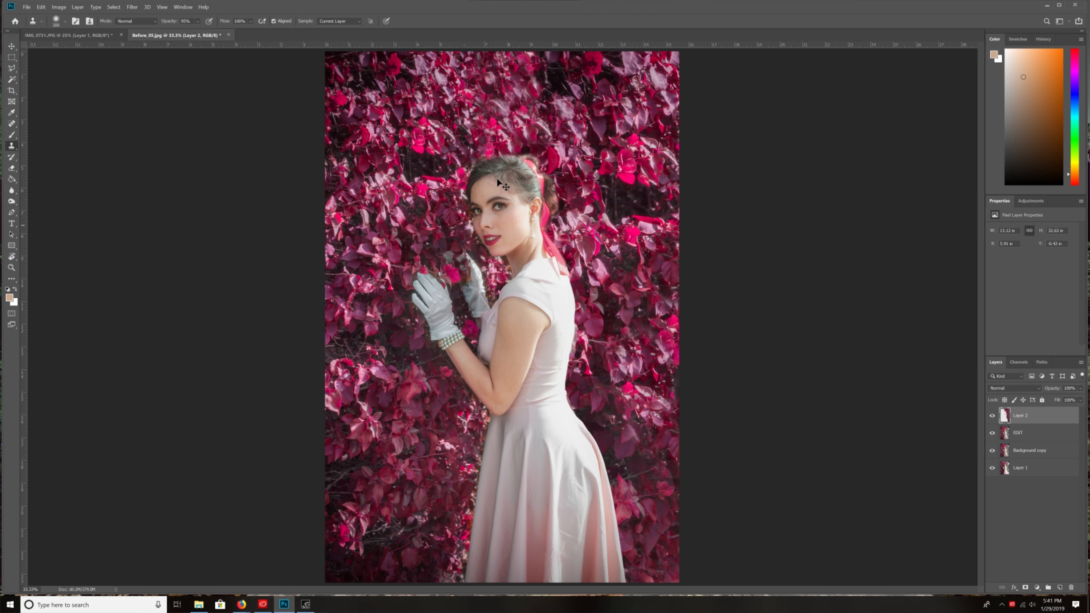
# - Compare the original photo, the colour edit and the extended hedge by toggling the visibility of the upper layers
pyautogui.moveTo(993, 415); pyautogui.dragTo(993, 451)
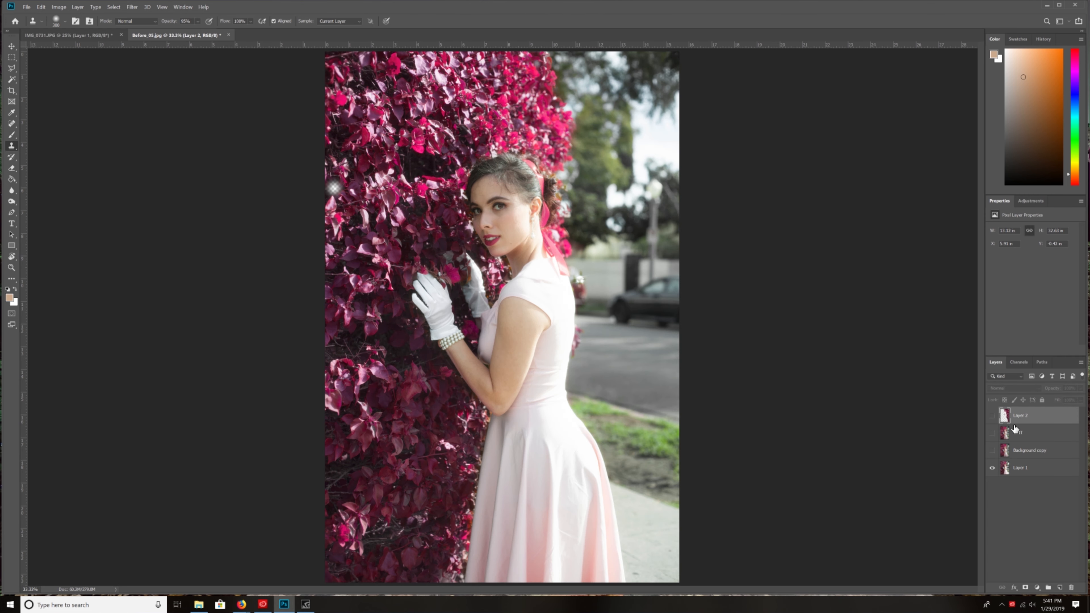
pyautogui.moveTo(993, 451); pyautogui.dragTo(992, 416)
pyautogui.click(993, 451)
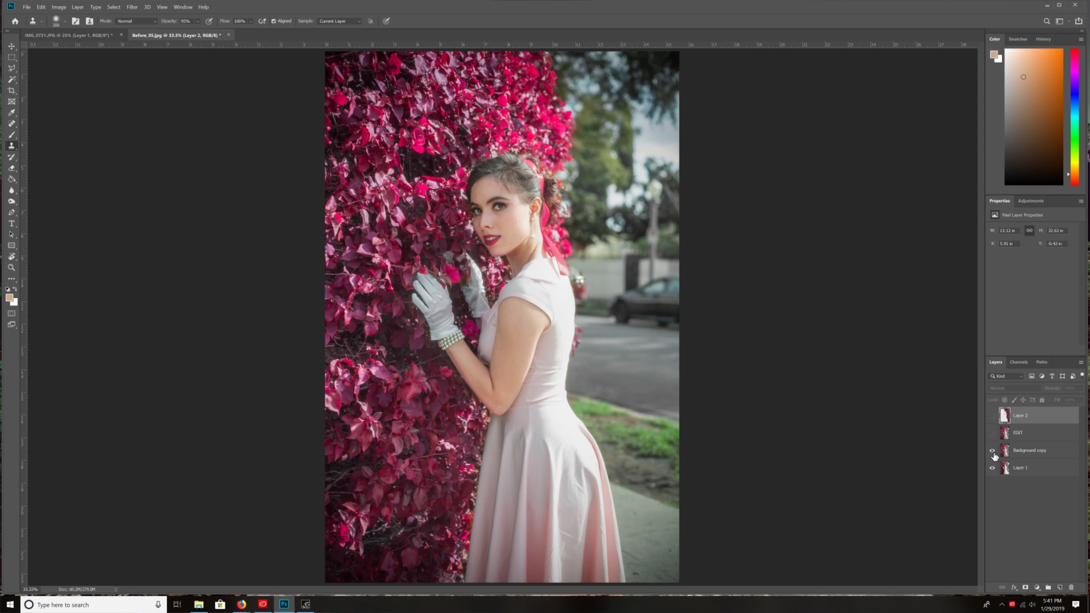
pyautogui.click(993, 417)
pyautogui.click(993, 417)
pyautogui.click(993, 416)
pyautogui.click(993, 417)
pyautogui.click(993, 417)
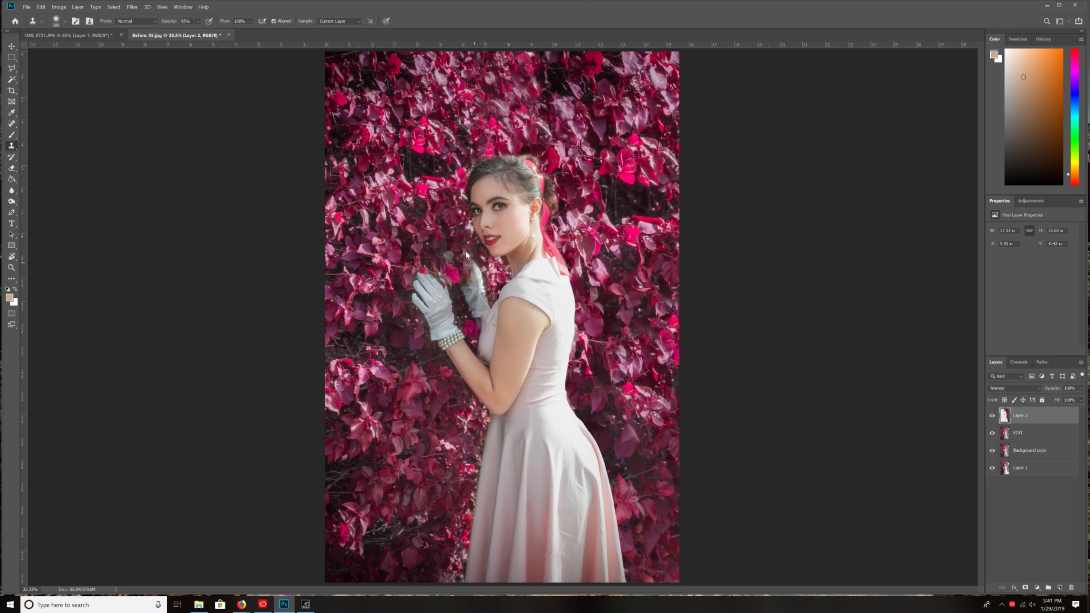
# - Erase the hard-edged foliage of Layer 2 between the rear glove and the dress shoulder
pyautogui.hotkey('ctrl', '+')
pyautogui.hotkey('ctrl', '+')
pyautogui.hotkey('ctrl', '+')
pyautogui.hotkey('ctrl', '+')
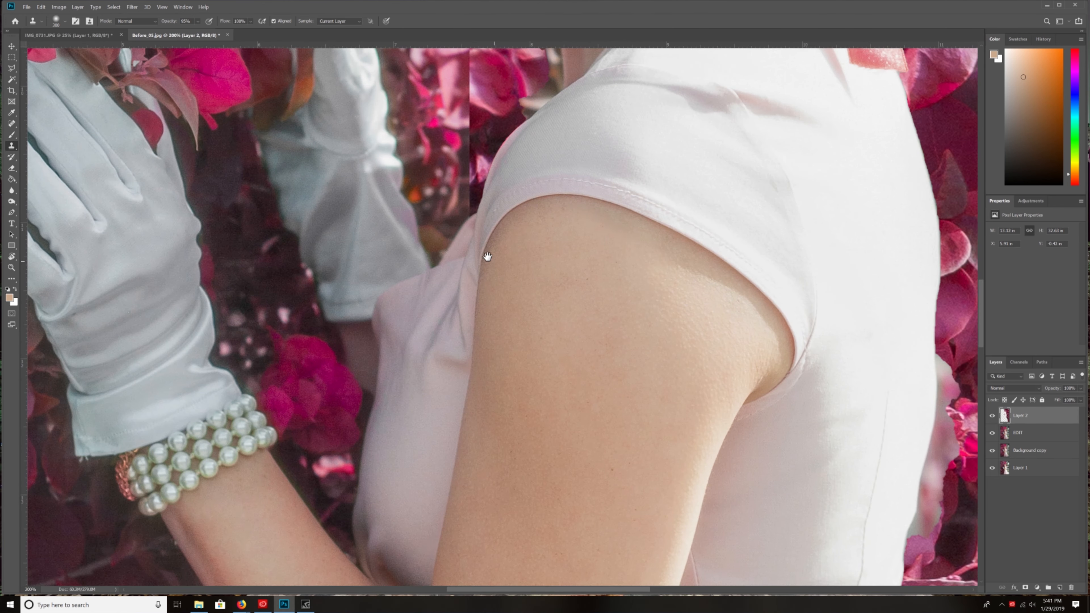
pyautogui.press('e')
pyautogui.moveTo(446, 182)
pyautogui.mouseDown()
pyautogui.moveTo(428, 150)
pyautogui.moveTo(446, 191)
pyautogui.moveTo(424, 226)
pyautogui.moveTo(429, 291)
pyautogui.moveTo(412, 320)
pyautogui.moveTo(398, 306)
pyautogui.moveTo(436, 316)
pyautogui.moveTo(434, 375)
pyautogui.moveTo(462, 289)
pyautogui.moveTo(442, 335)
pyautogui.moveTo(484, 268)
pyautogui.moveTo(500, 281)
pyautogui.moveTo(459, 358)
pyautogui.mouseUp()
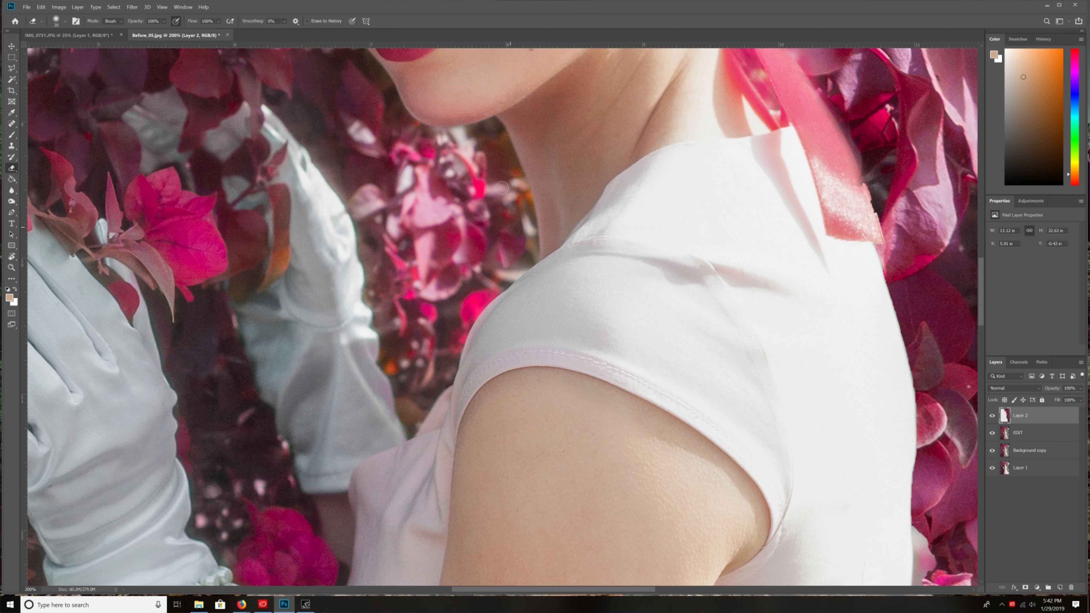
pyautogui.hotkey('ctrl', '-')
pyautogui.hotkey('ctrl', '-')
pyautogui.hotkey('ctrl', '-')
pyautogui.hotkey('ctrl', '-')
pyautogui.hotkey('ctrl', '-')
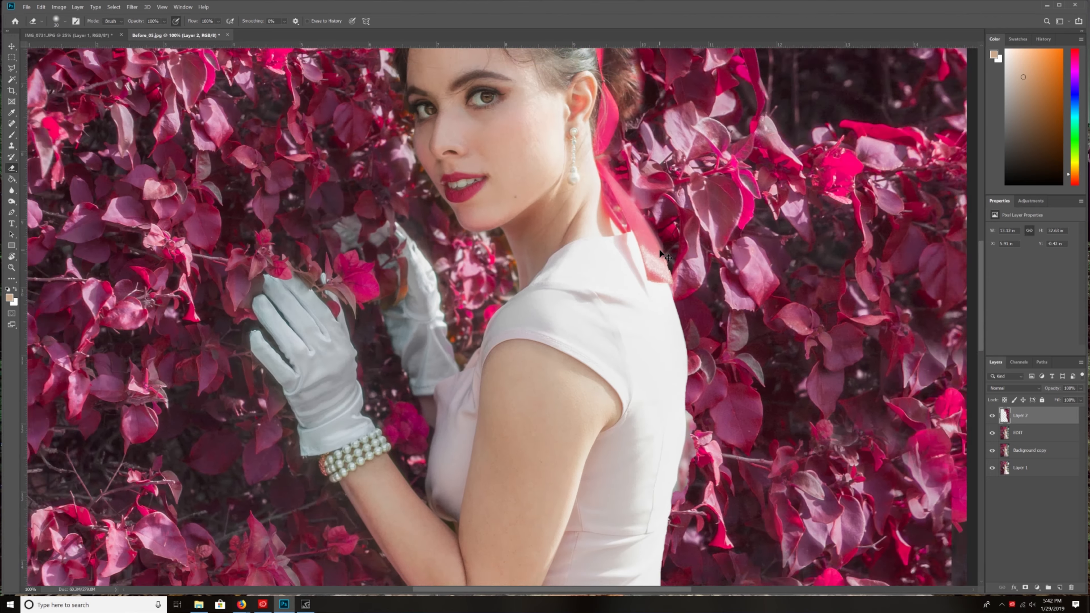
pyautogui.hotkey('ctrl', '+')
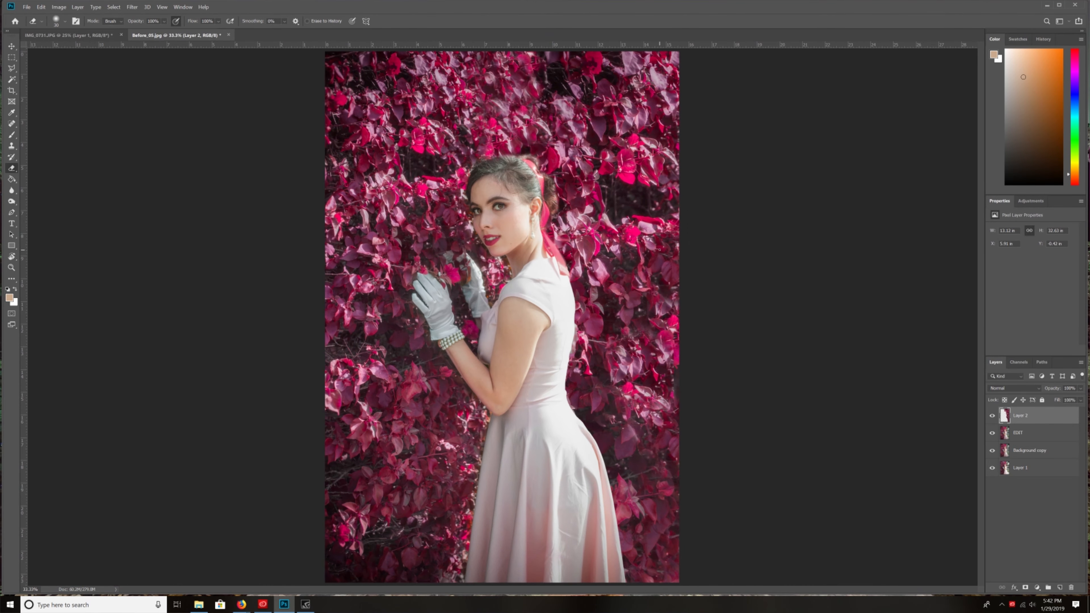